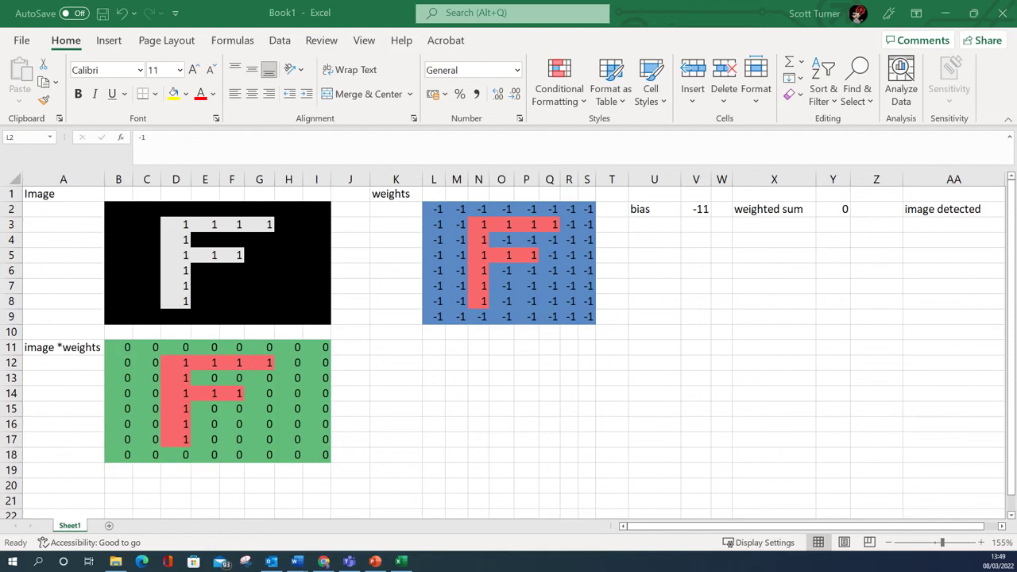
Review the weighted sum formula in Y2 and the detection formula in AA2 without changing them.
key("alt+Tab")
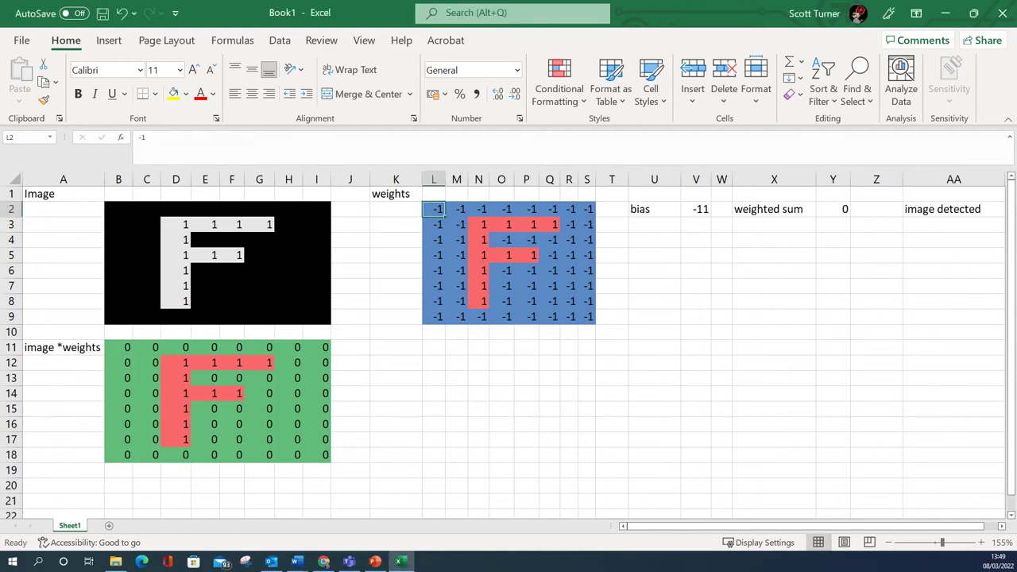
left_click(833, 209)
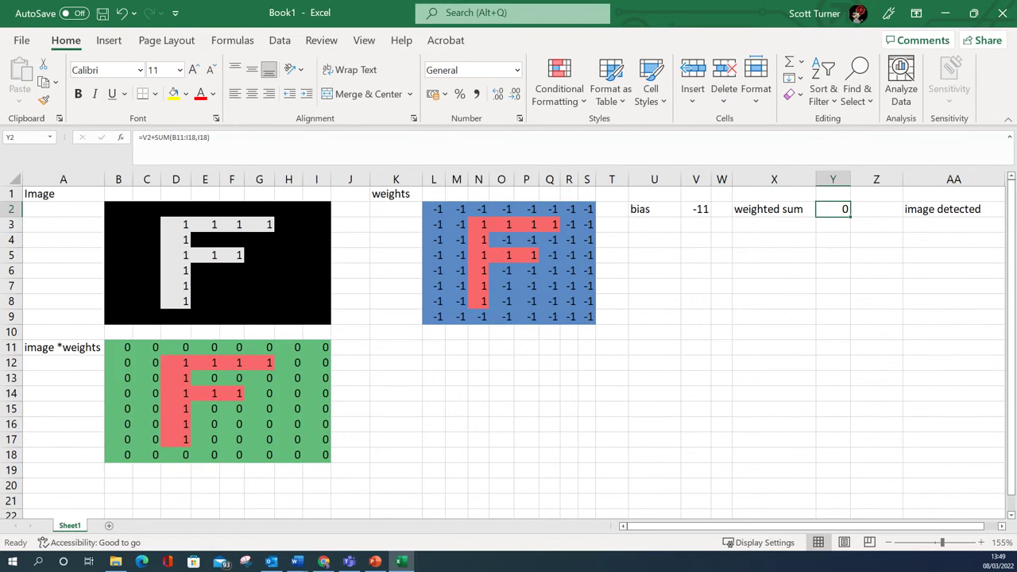
key("Down")
key("Left")
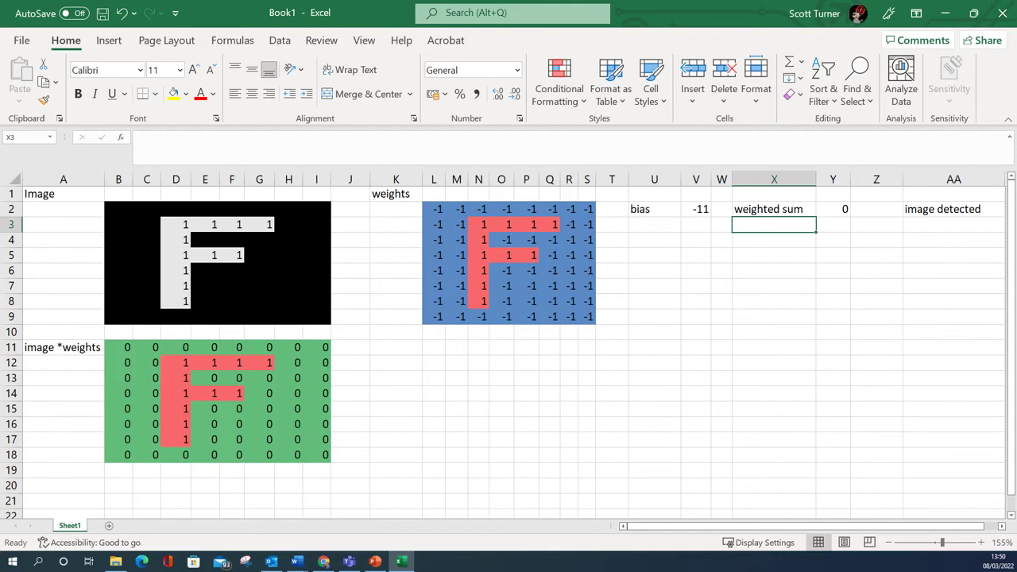
left_click(953, 209)
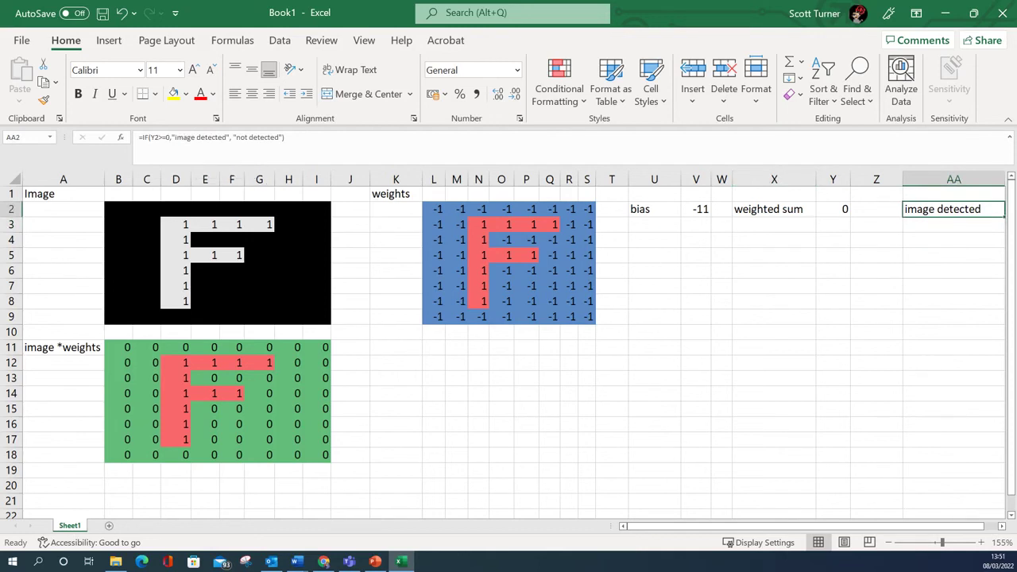
key("F2")
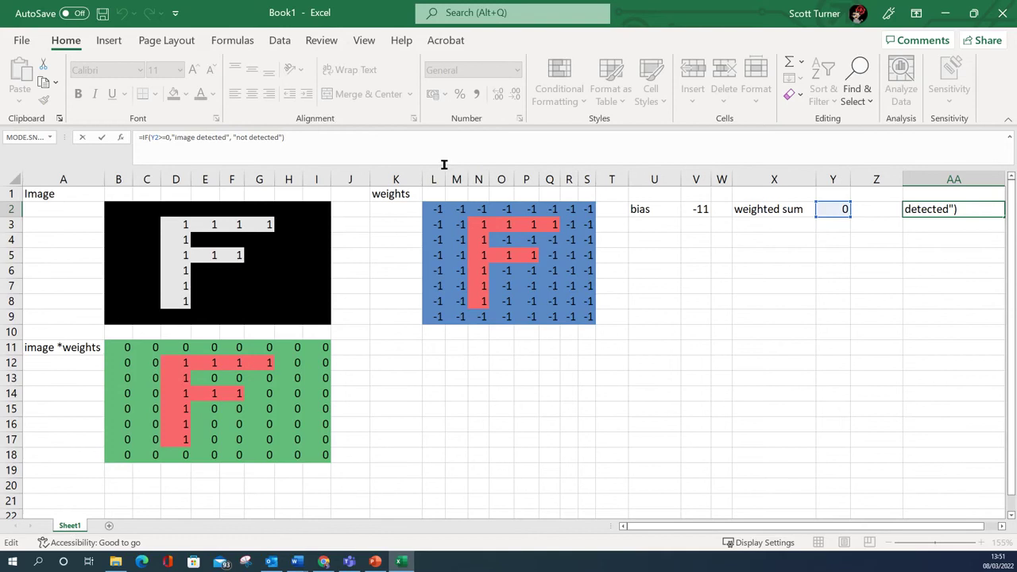
key("Return")
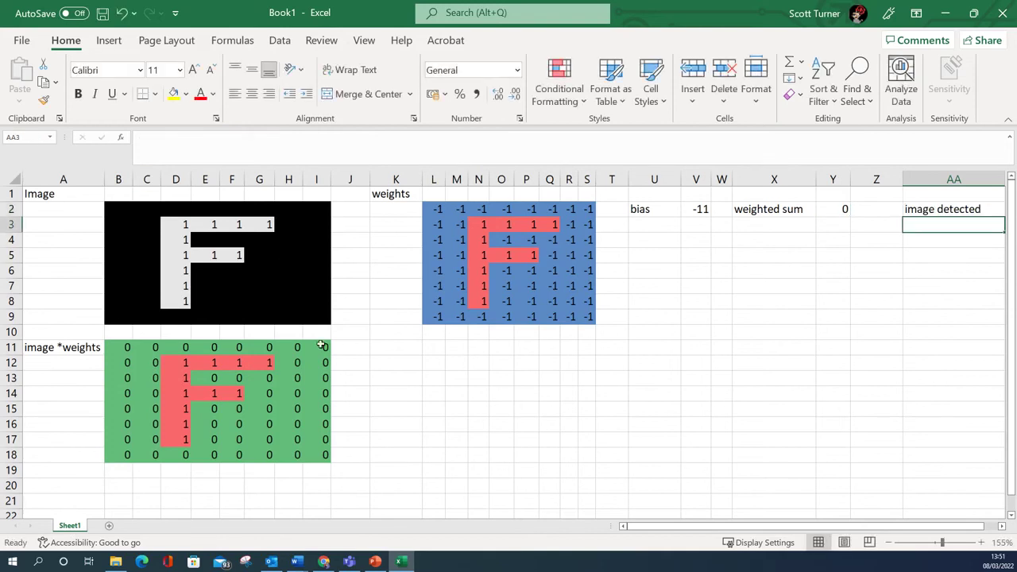
Enter 1 in image pixel G5 as a stray pixel.
left_click(259, 255)
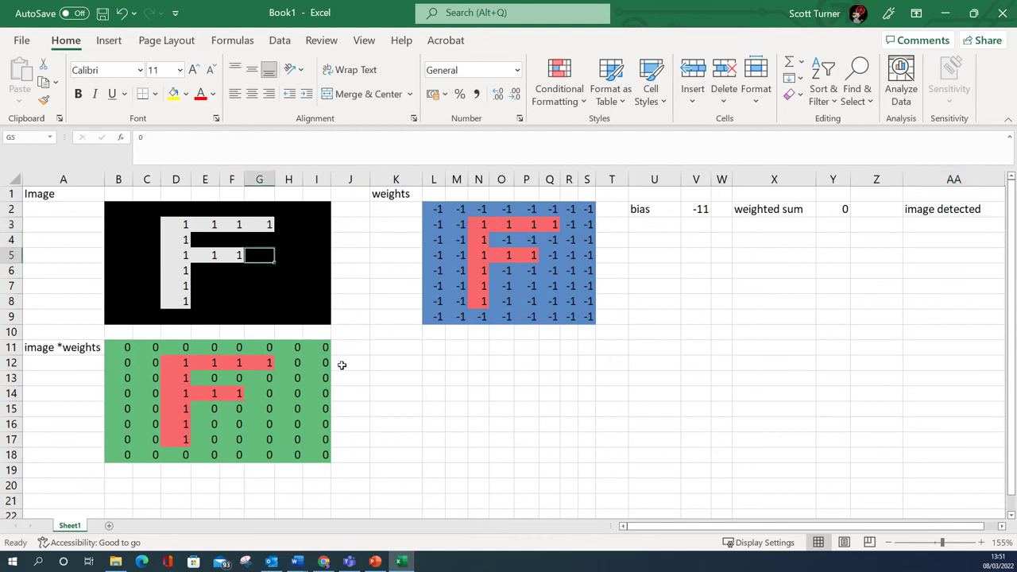
type("1")
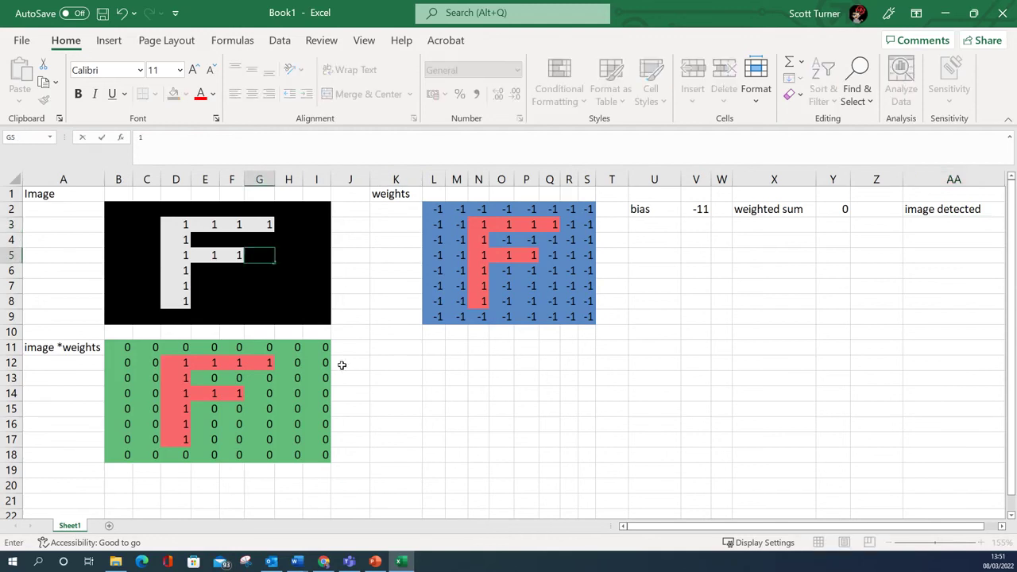
key("Return")
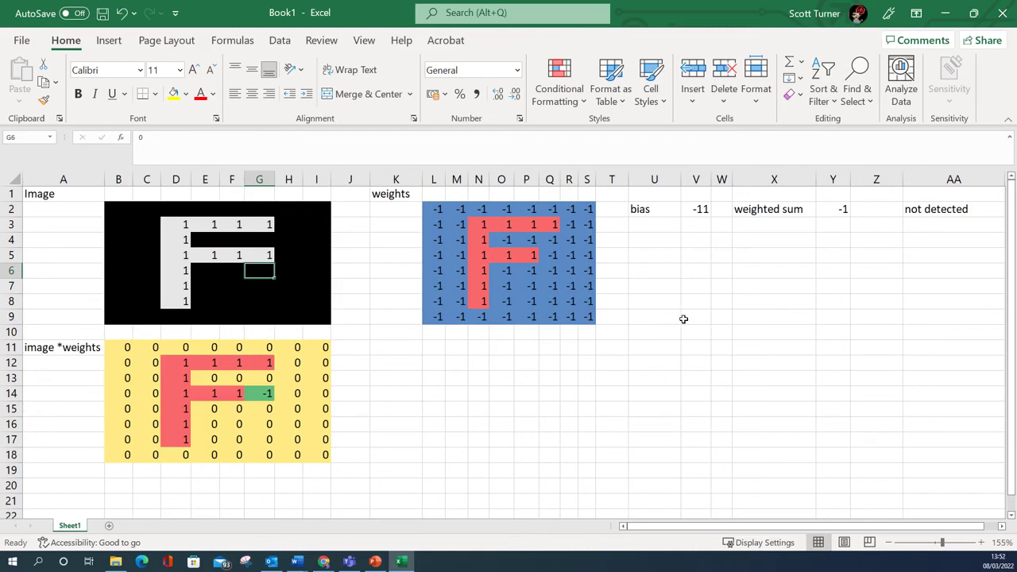
Reset pixel G5 back to 0.
key("Up")
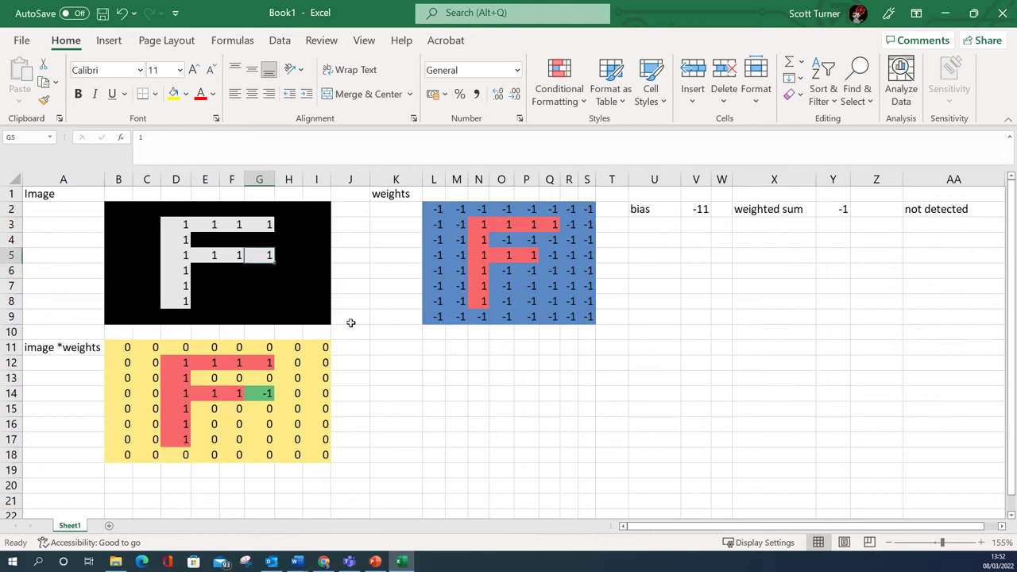
type("0")
key("Down")
key("Down")
key("Right")
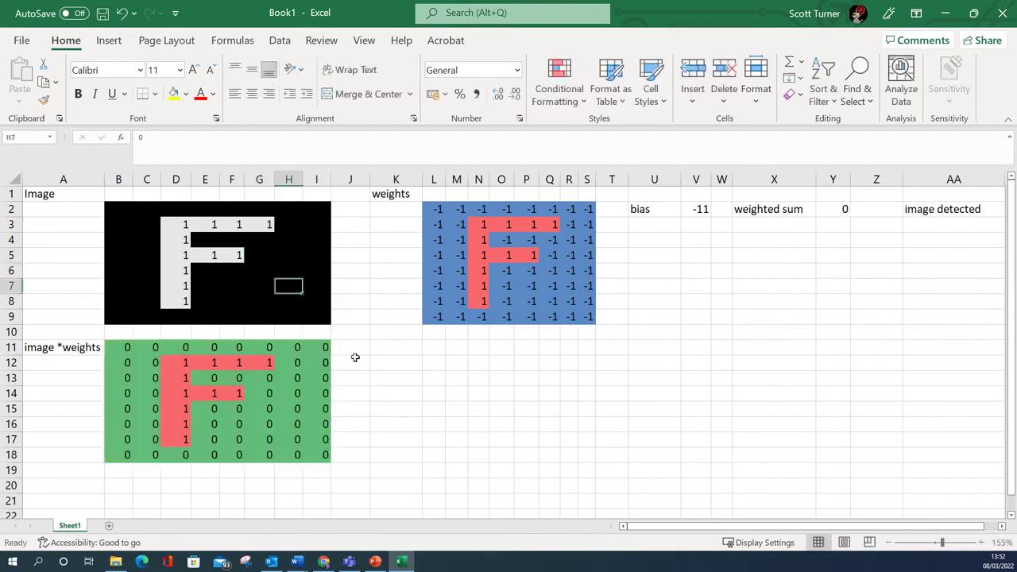
Set corner pixel I2 to 1, correcting a mistyped minus sign.
key("Right")
key("Up")
key("Up")
key("Up")
key("Up")
key("Up")
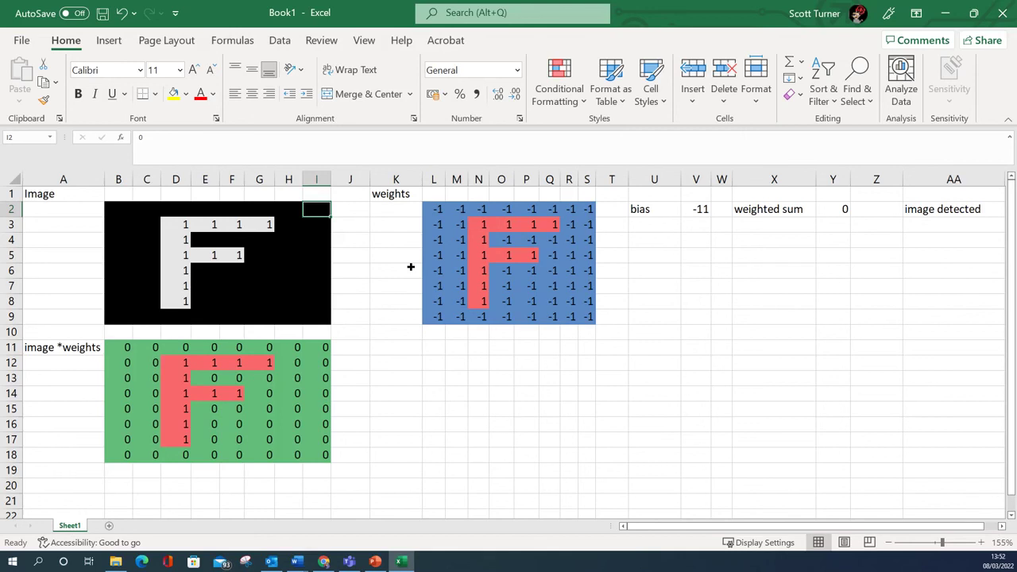
type("-")
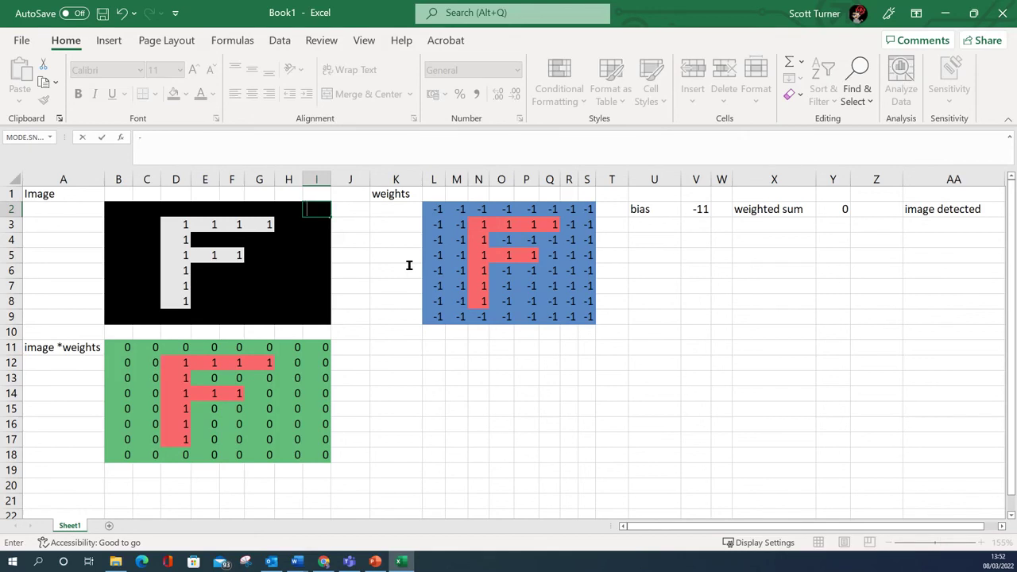
key("BackSpace")
type("1")
key("Right")
key("Right")
key("Down")
key("Down")
key("Down")
key("Down")
key("Down")
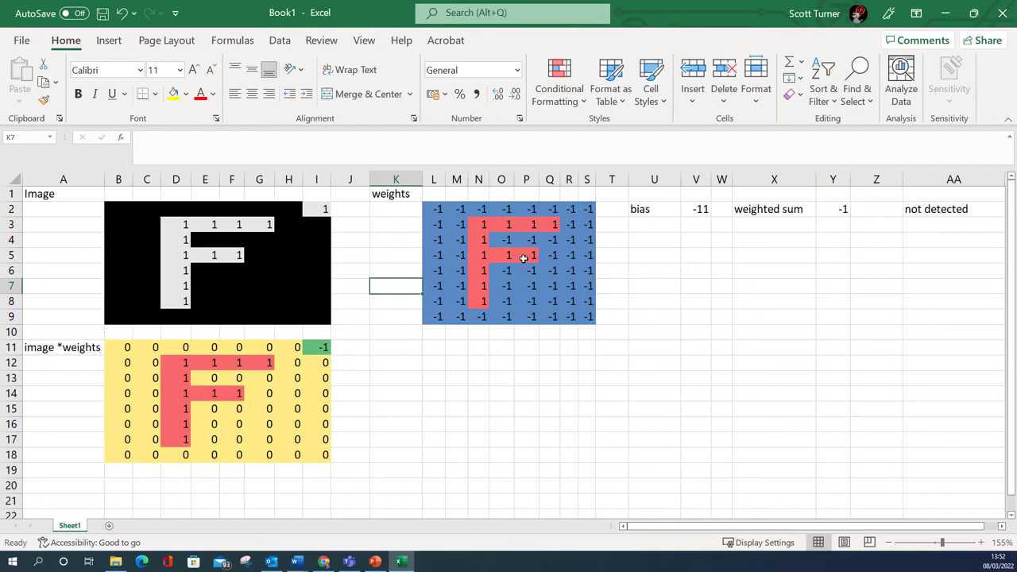
Change the bias in V2 to -10 so the output returns to image detected.
key("Up")
key("Up")
key("Up")
key("Up")
key("Up")
key("Right")
key("Right")
key("Right")
key("Right")
key("Right")
key("Right")
key("Right")
key("Right")
key("Right")
key("Right")
key("Right")
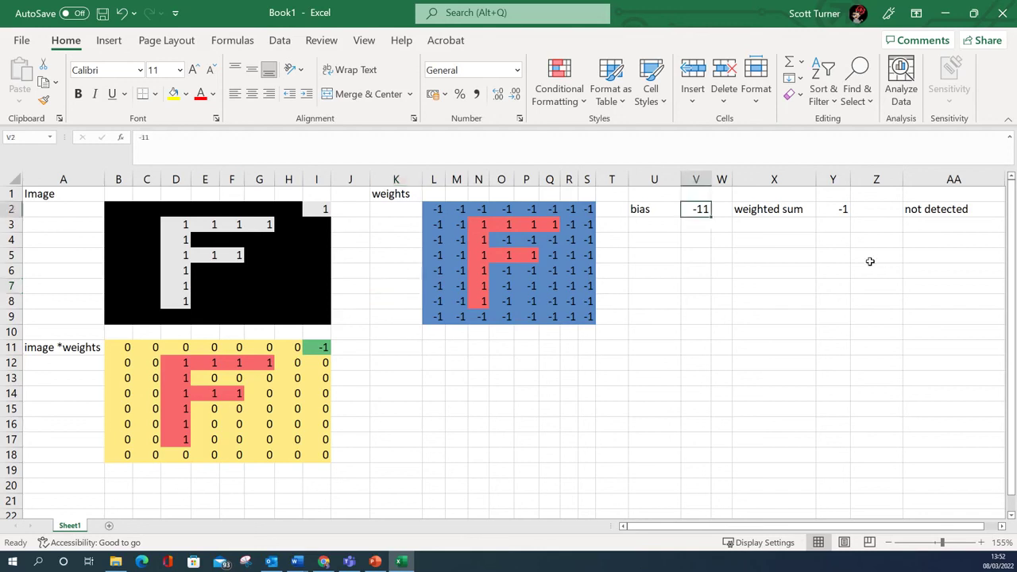
key("F2")
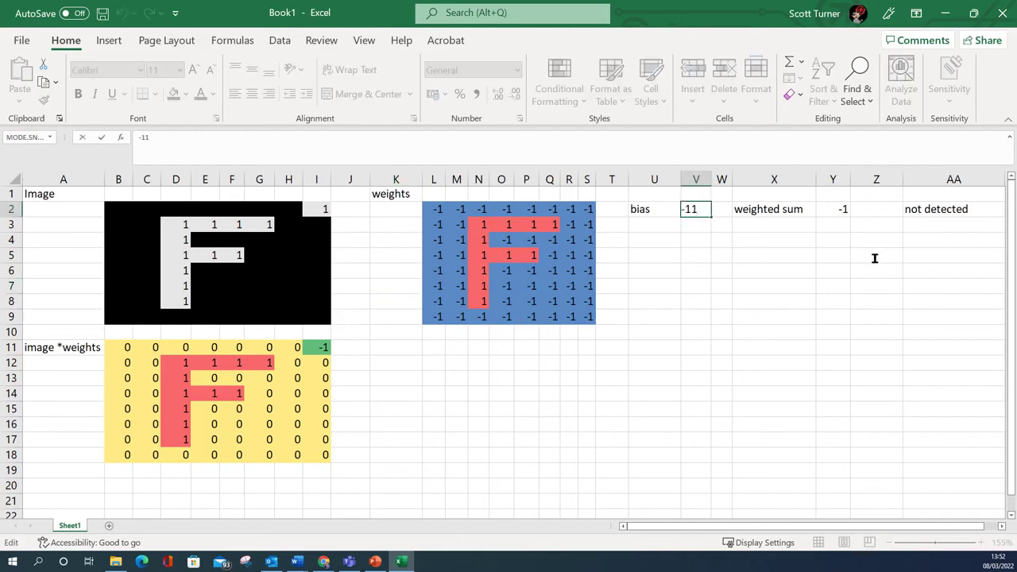
key("BackSpace")
type("0")
key("Return")
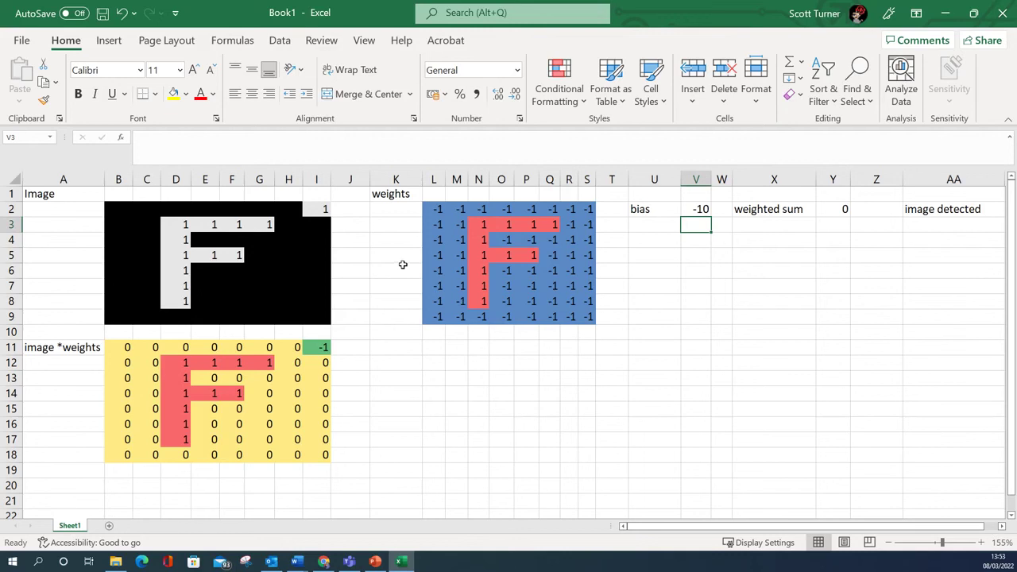
Clear the stray pixel in I2 back to 0.
key("ctrl+z")
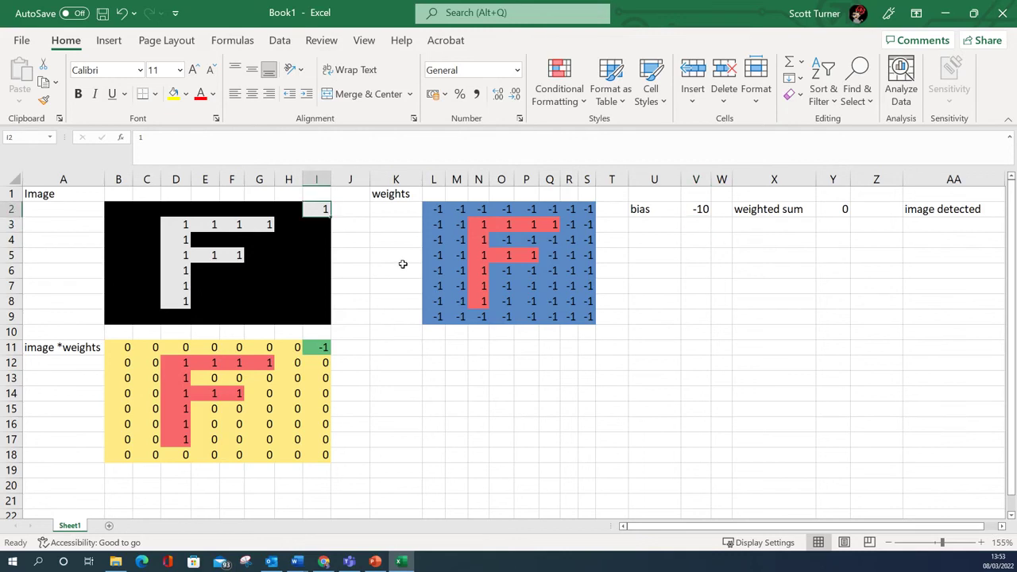
type("0")
key("Down")
key("Down")
key("Left")
key("Left")
key("Left")
key("Left")
key("Left")
Set pixel D9 to 1 to lengthen the F's stem and check the AA2 detection formula.
key("Down")
key("Down")
key("Down")
key("Down")
key("Down")
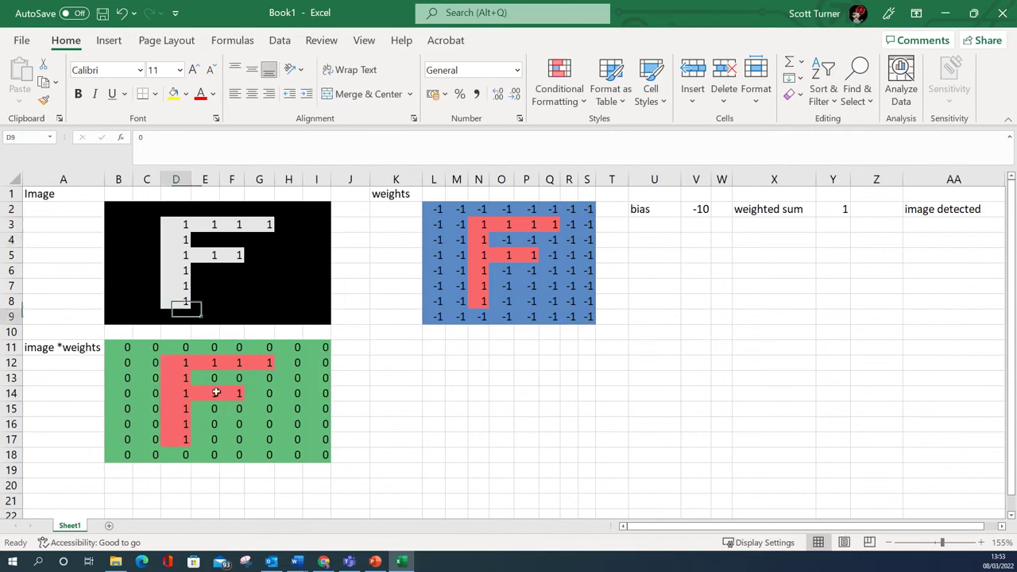
key("Right")
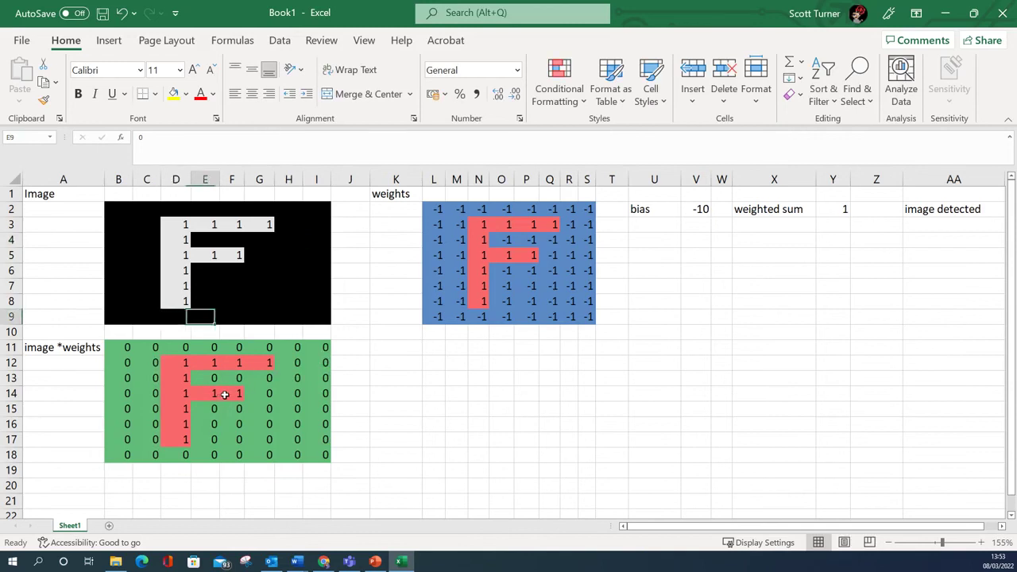
key("Left")
key("Down")
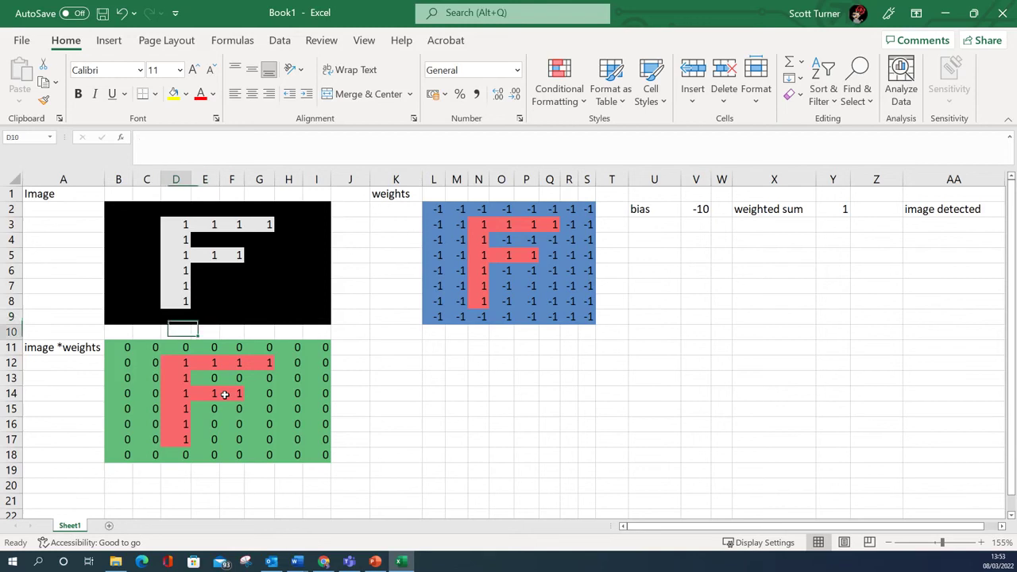
key("Up")
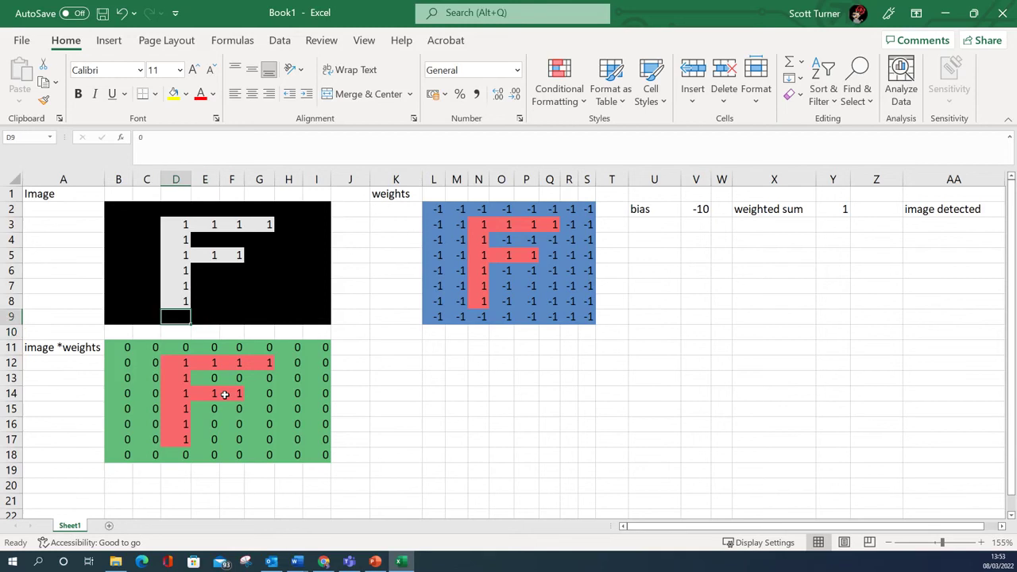
type("1")
key("Return")
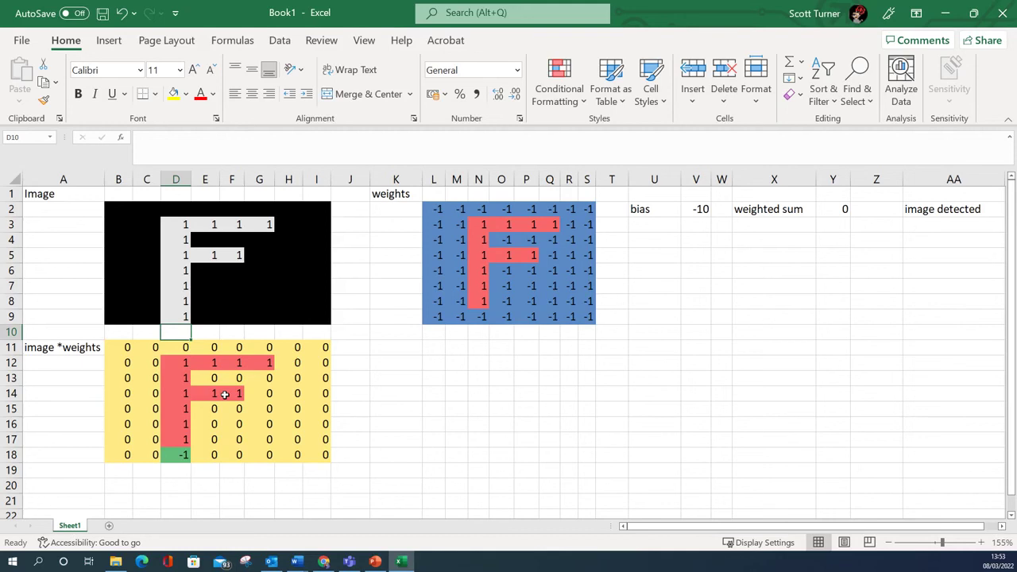
left_click(953, 209)
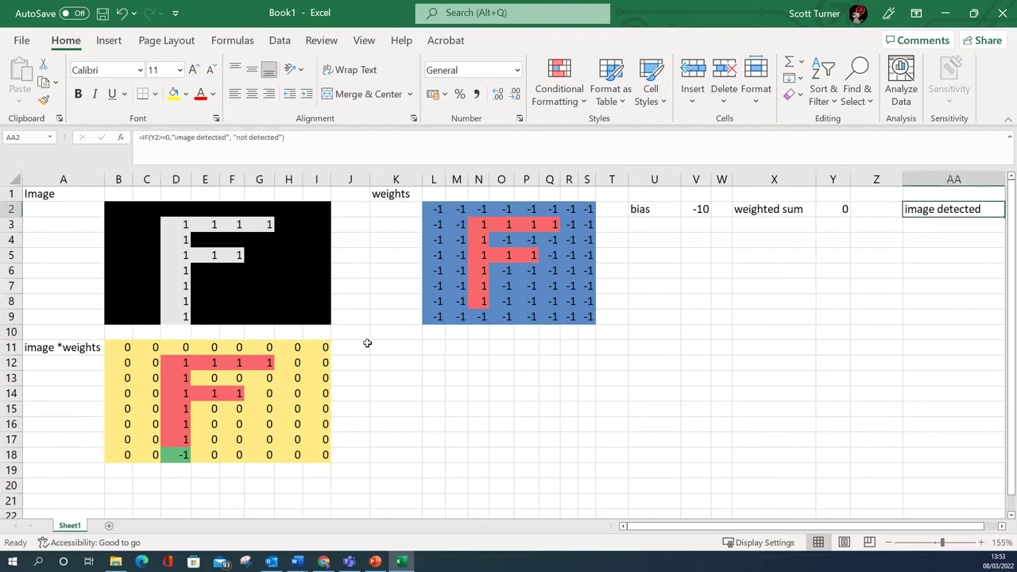
left_click(288, 270)
type("1")
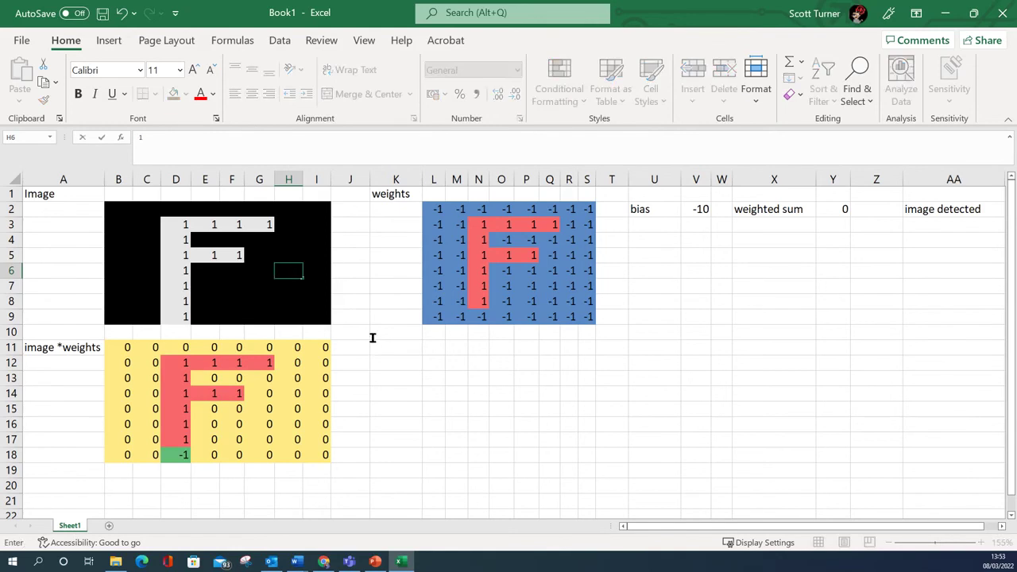
key("Return")
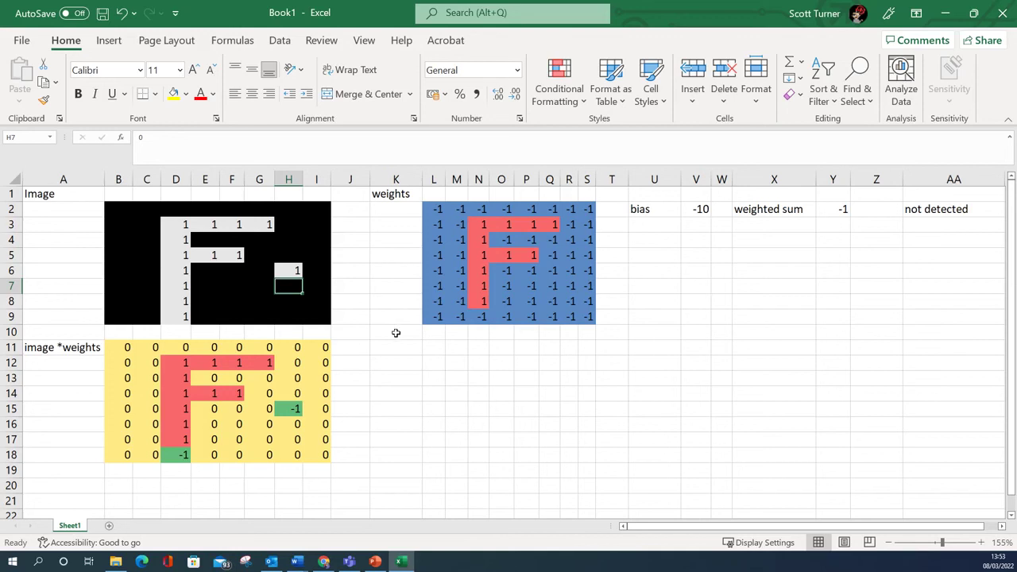
key("Up")
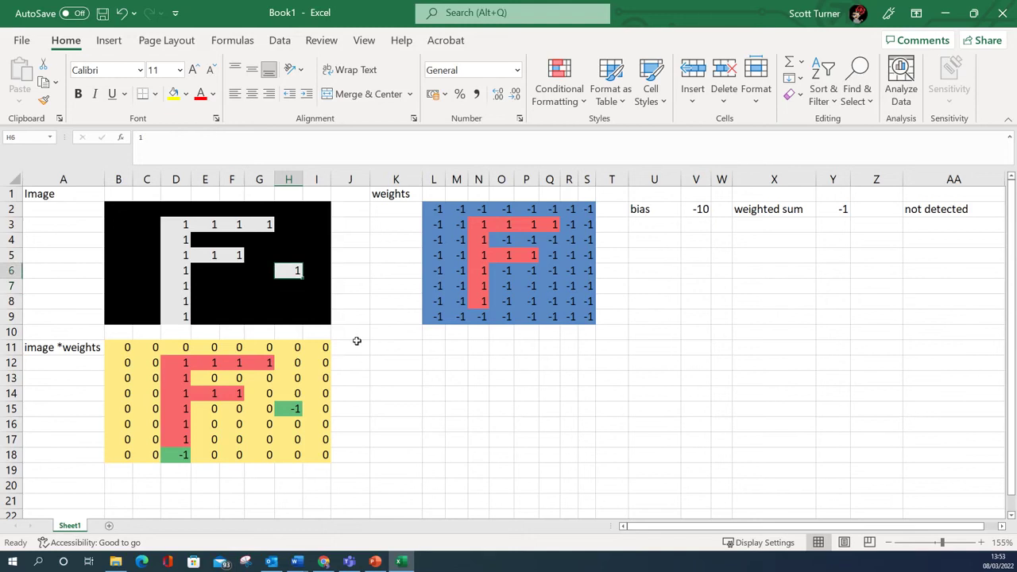
type("0")
key("Left")
key("Left")
key("Down")
key("Down")
key("Left")
key("Left")
key("Down")
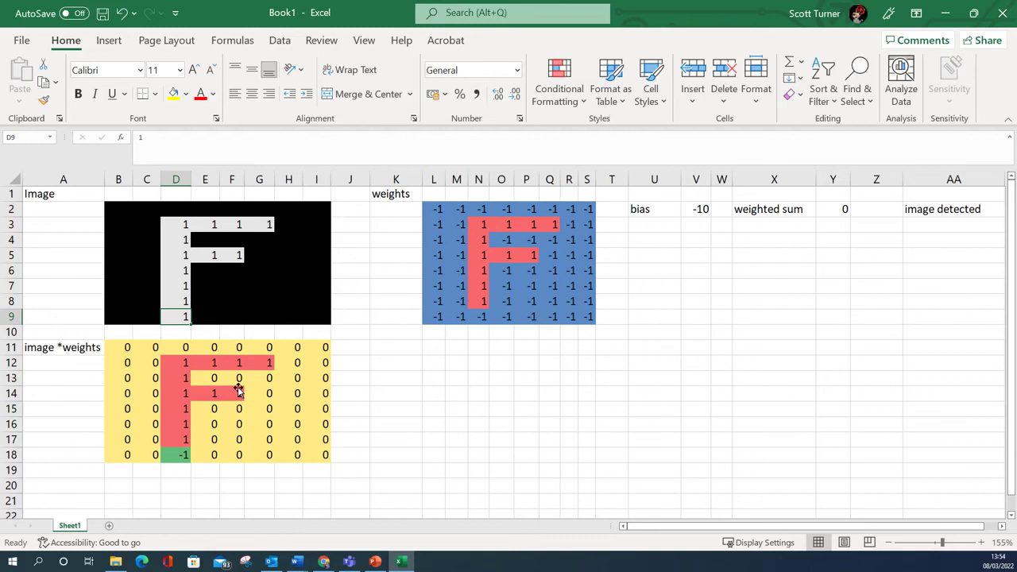
Set stem pixel D9 to 0 and stray pixel E8 to 1.
type("0")
key("Right")
key("Right")
key("Right")
key("Right")
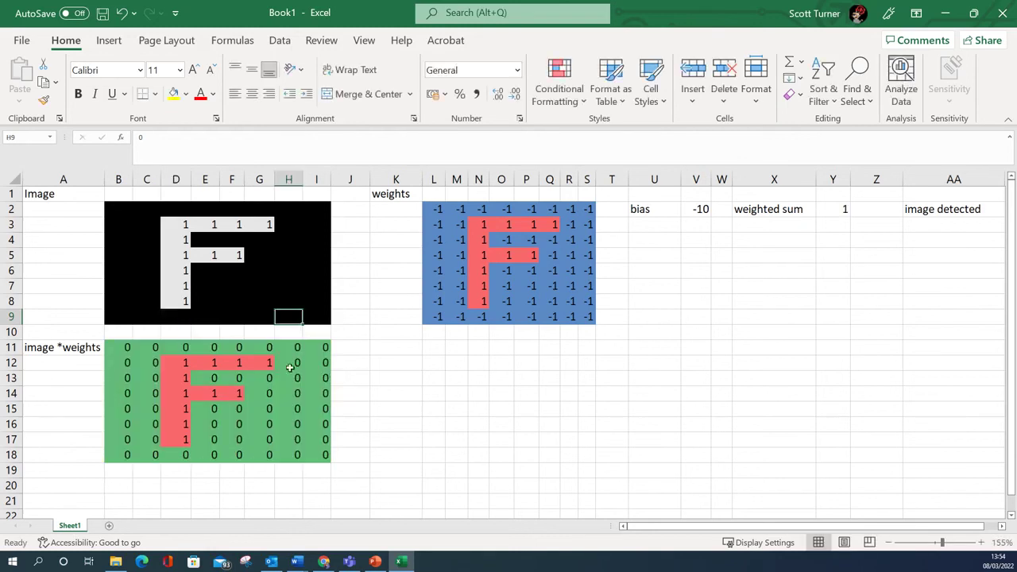
key("Left")
key("Left")
key("Left")
key("Up")
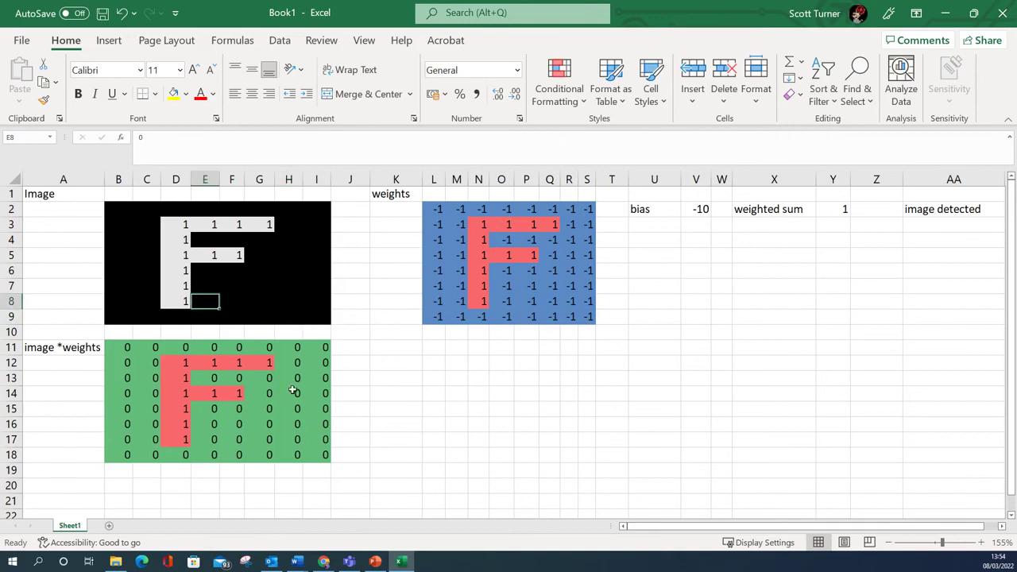
type("1")
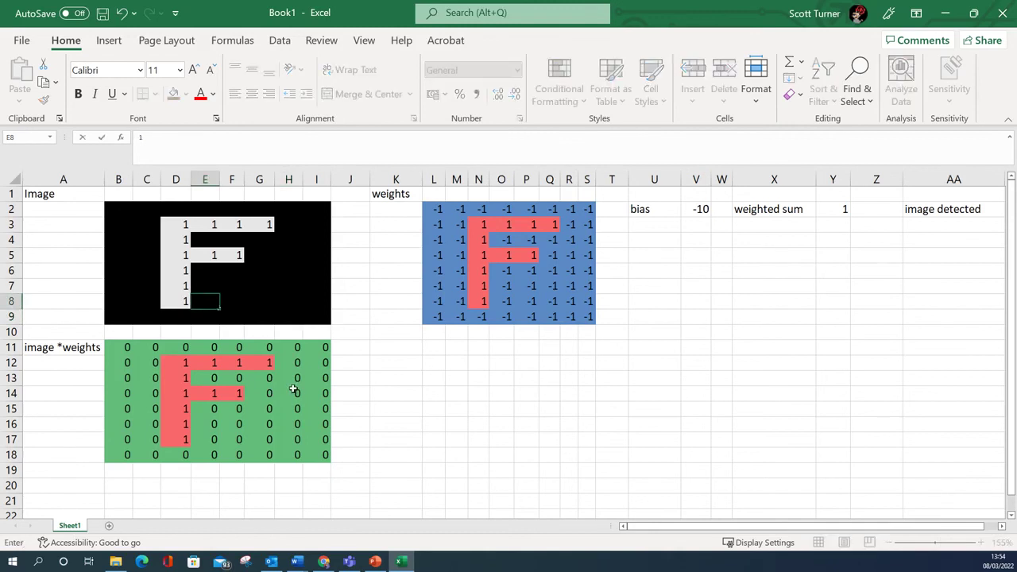
key("Right")
key("Right")
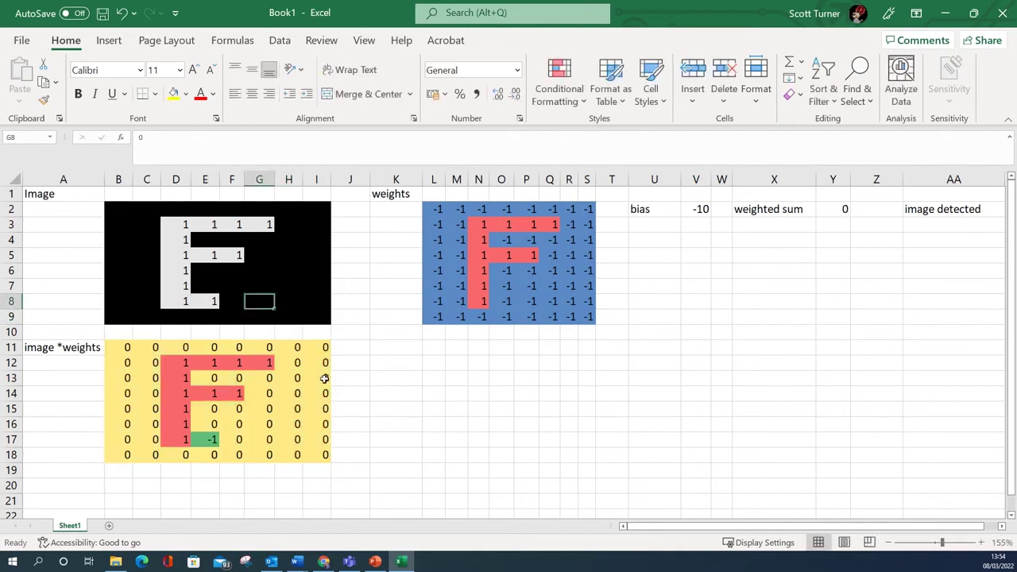